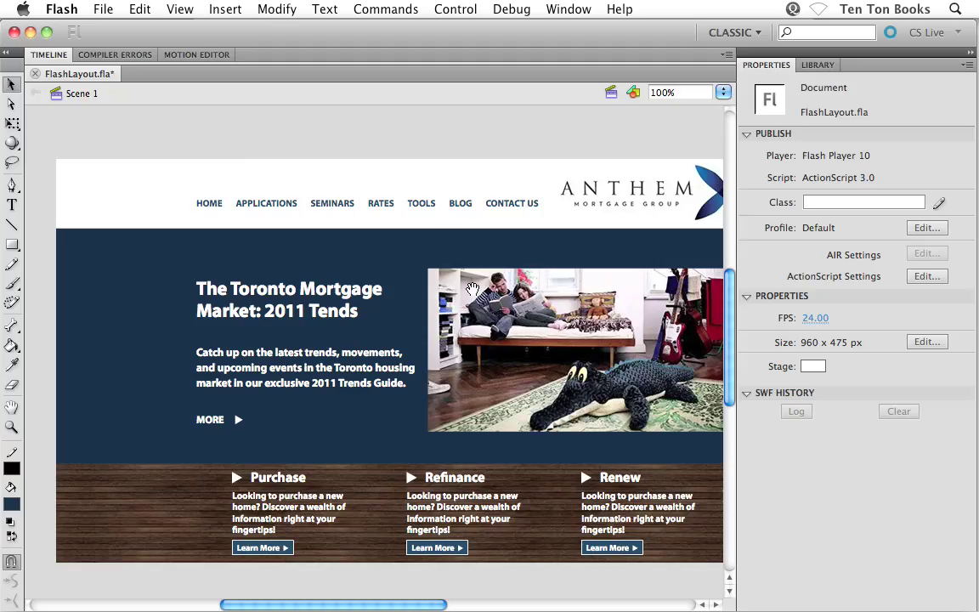
# From the Library, send the Content folder's couple photo bitmap to Photoshop CS5 for editing.
pyautogui.moveTo(524, 339); pyautogui.dragTo(449, 309)
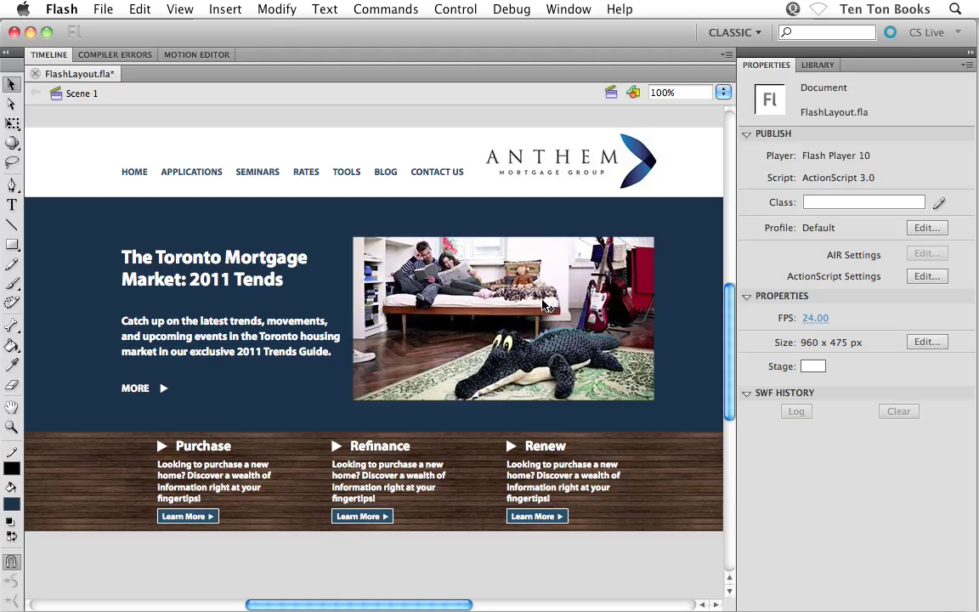
pyautogui.click(820, 66)
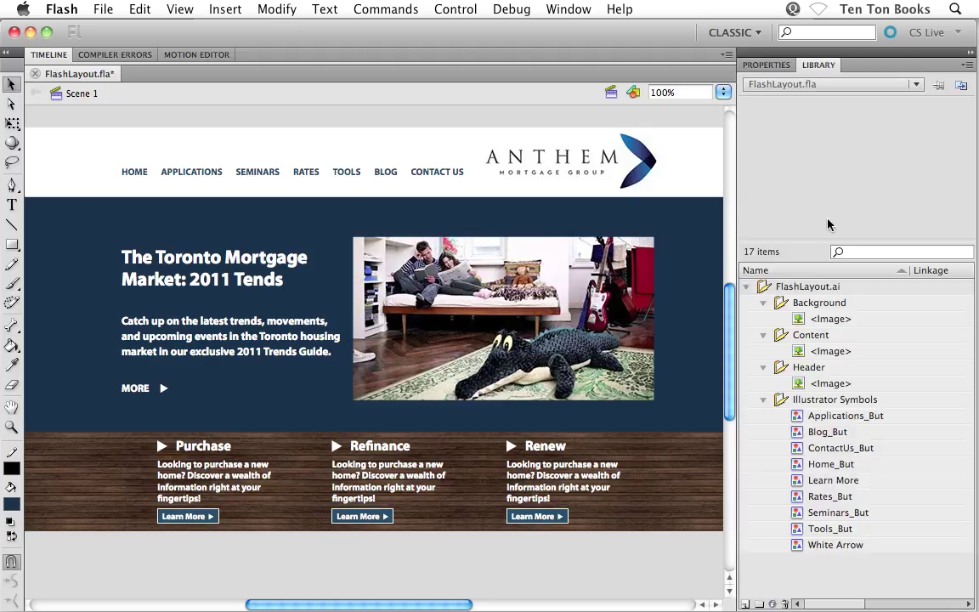
pyautogui.click(801, 351)
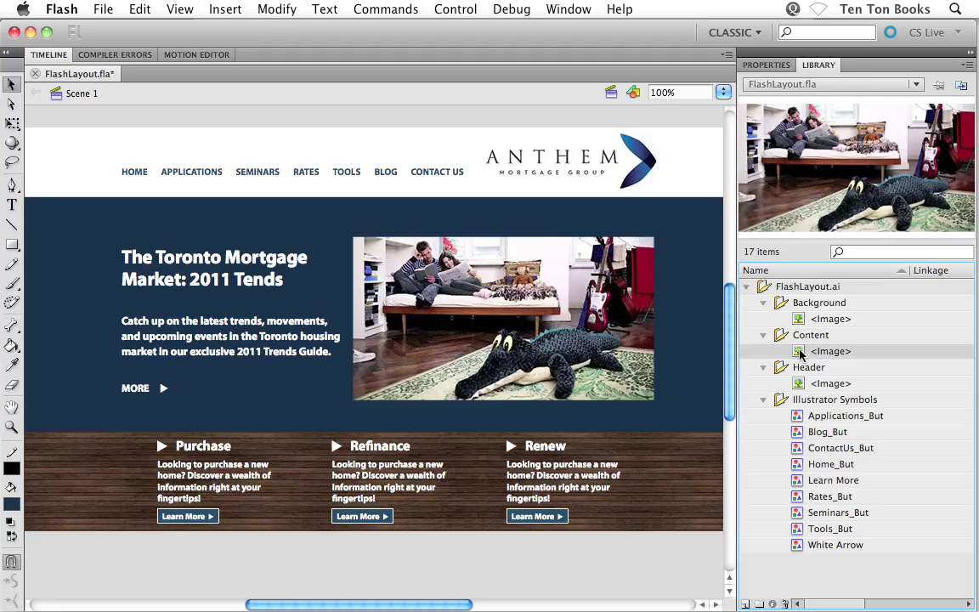
pyautogui.rightClick(799, 352)
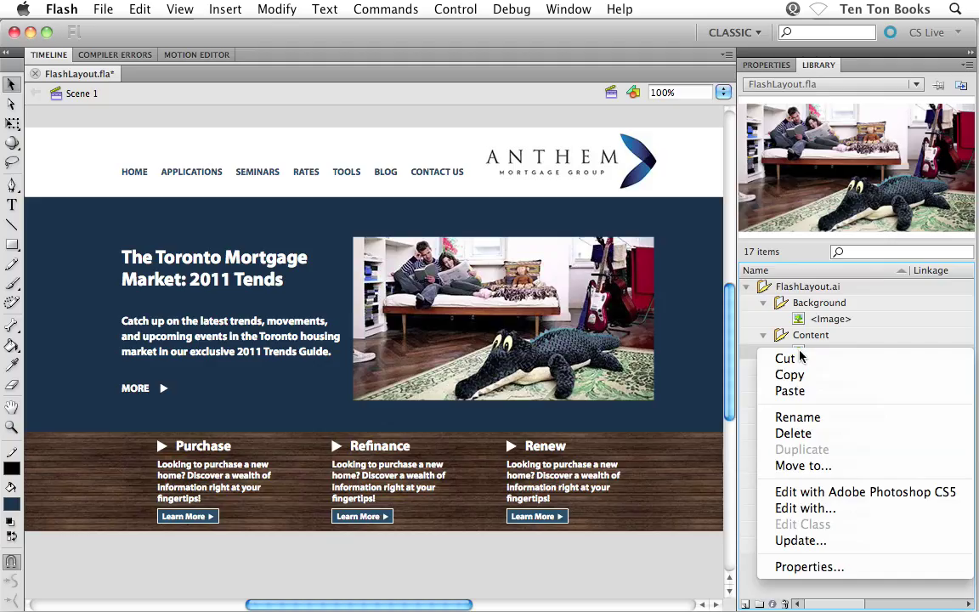
pyautogui.click(886, 498)
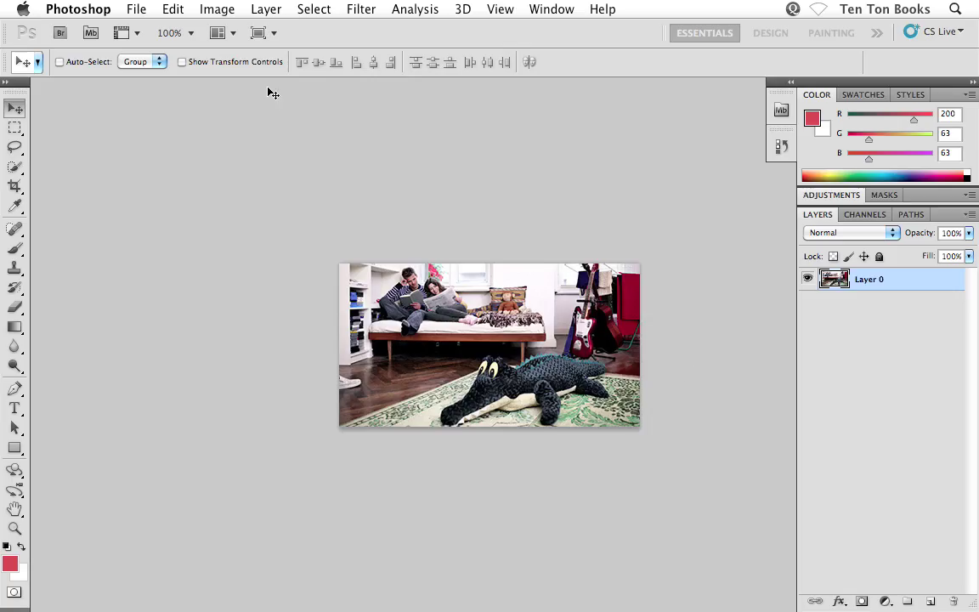
# Enlarge the photo's canvas to 361 × 199 pixels with Canvas Size.
pyautogui.click(263, 10)
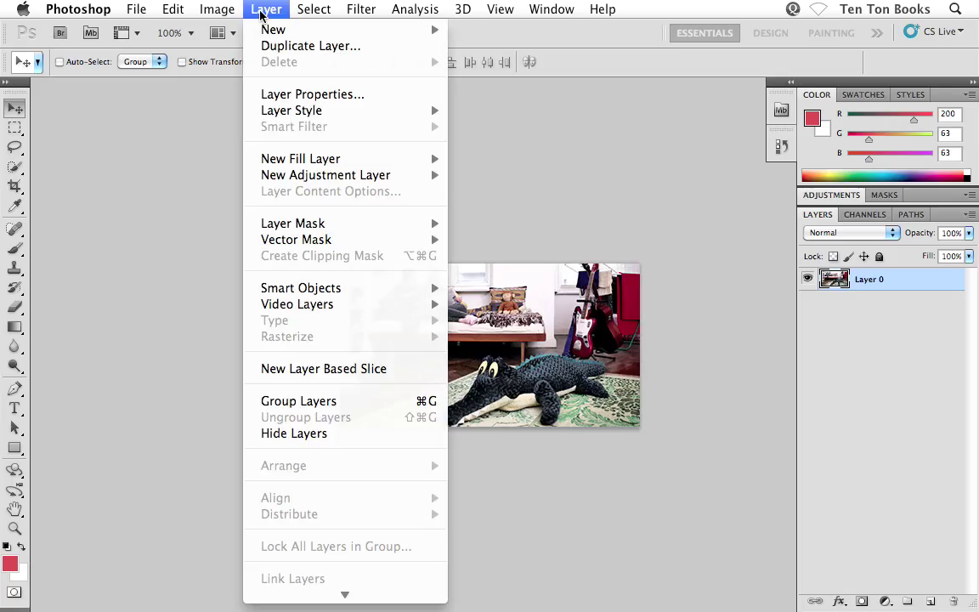
pyautogui.moveTo(218, 11)
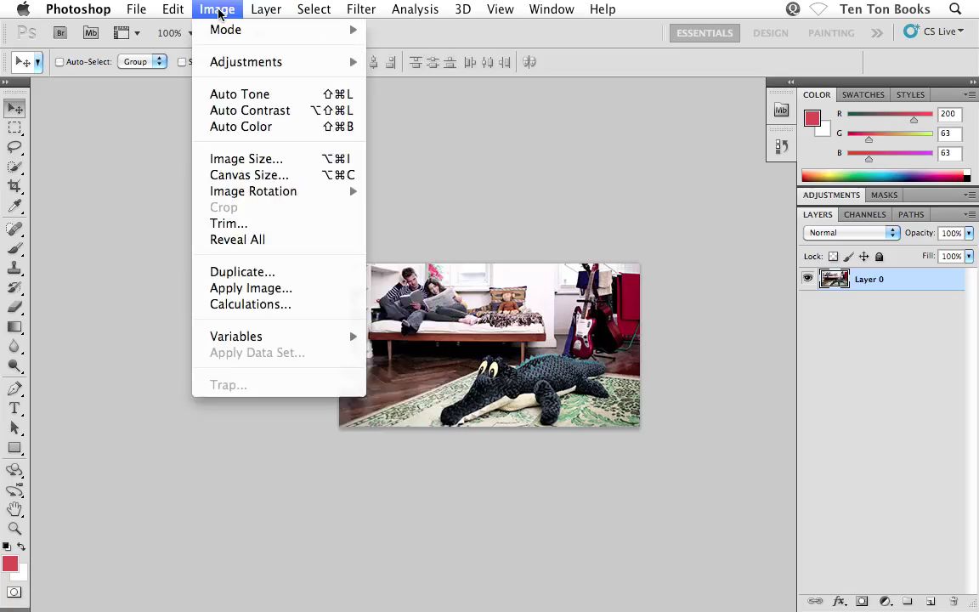
pyautogui.click(309, 179)
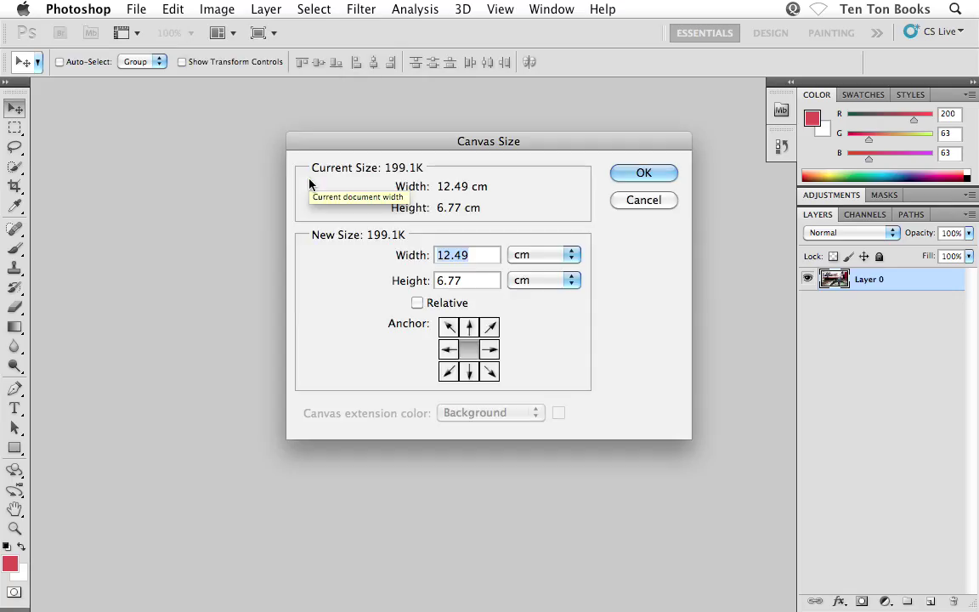
pyautogui.click(569, 259)
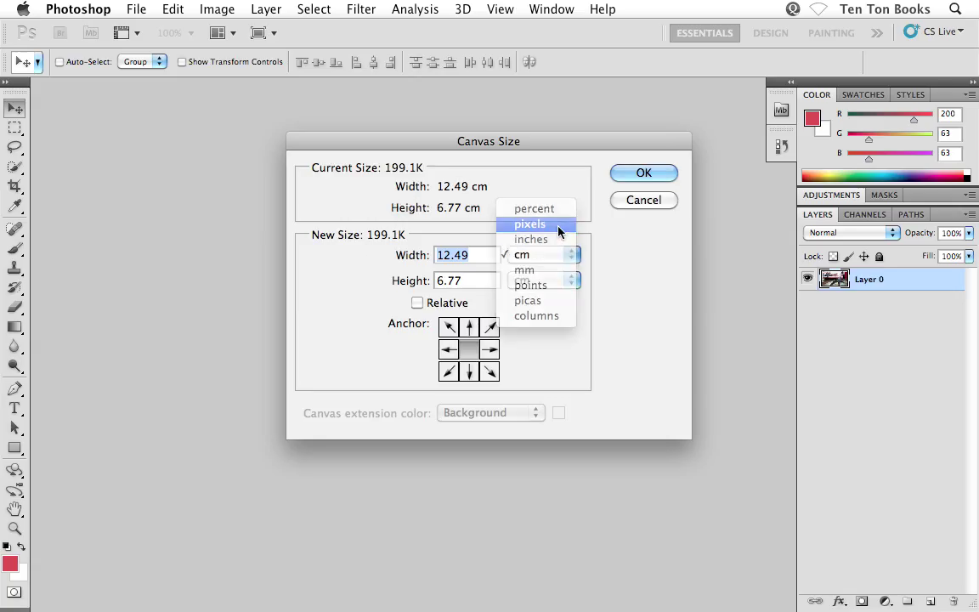
pyautogui.click(561, 224)
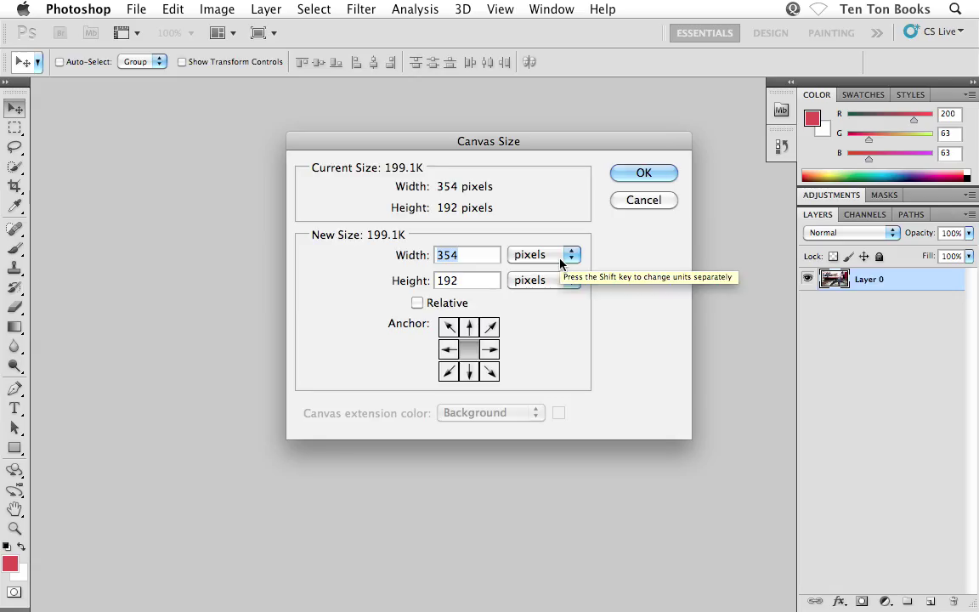
pyautogui.write('361')
pyautogui.press('Tab')
pyautogui.write('1')
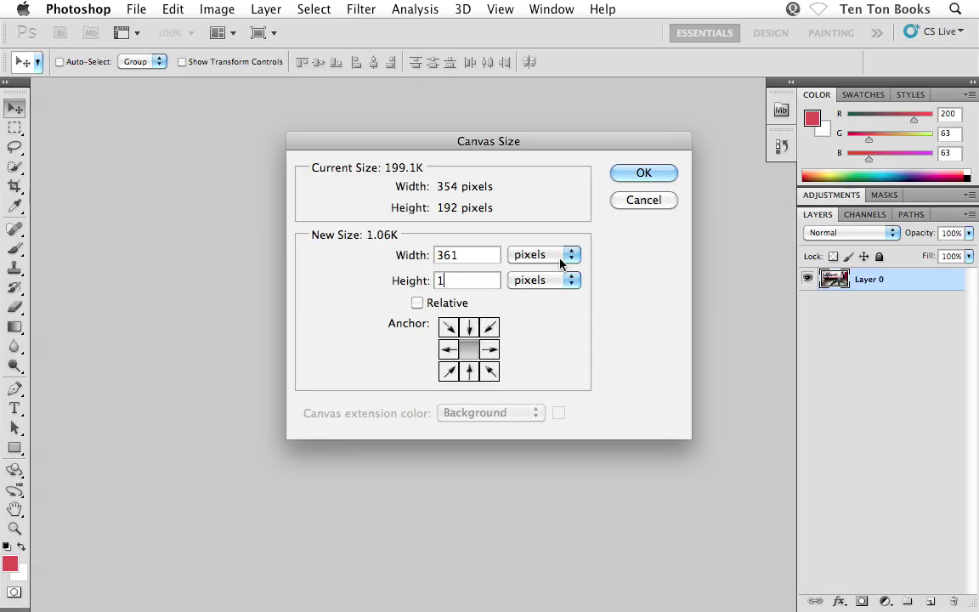
pyautogui.write('99')
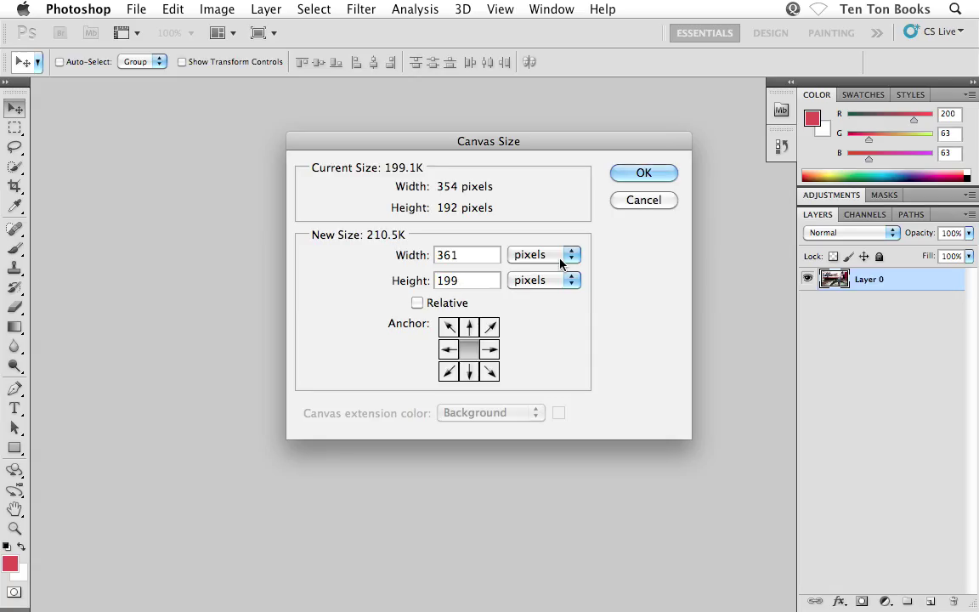
pyautogui.click(639, 175)
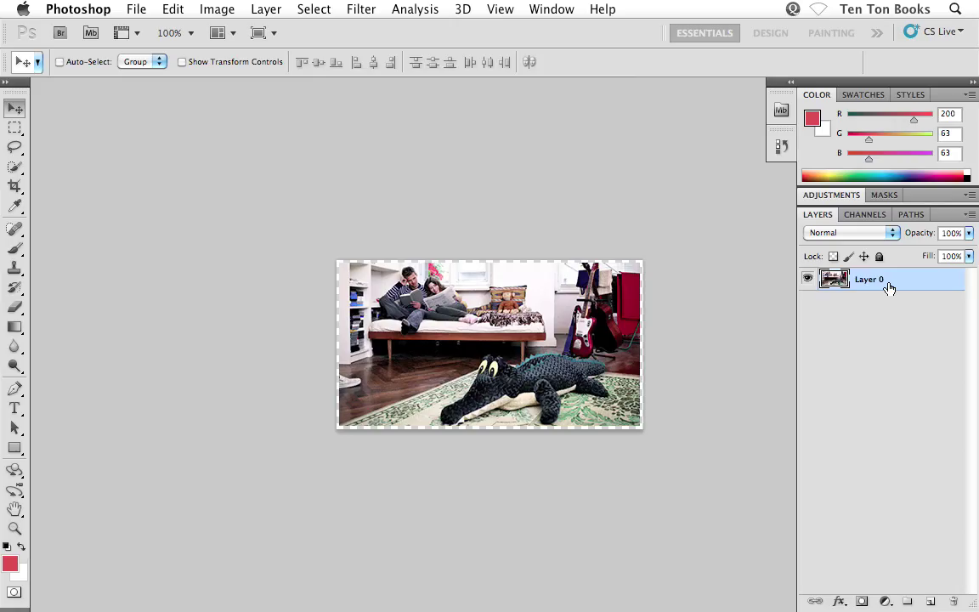
# Give Layer 0 a 7 px stroke, centred on the edge, in white (ffffff).
pyautogui.doubleClick(941, 283)
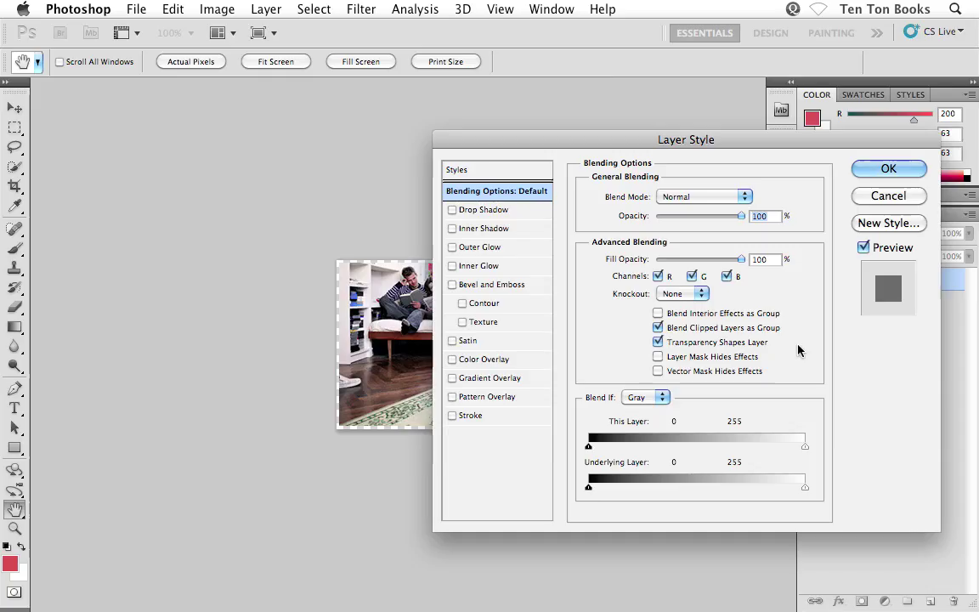
pyautogui.click(452, 415)
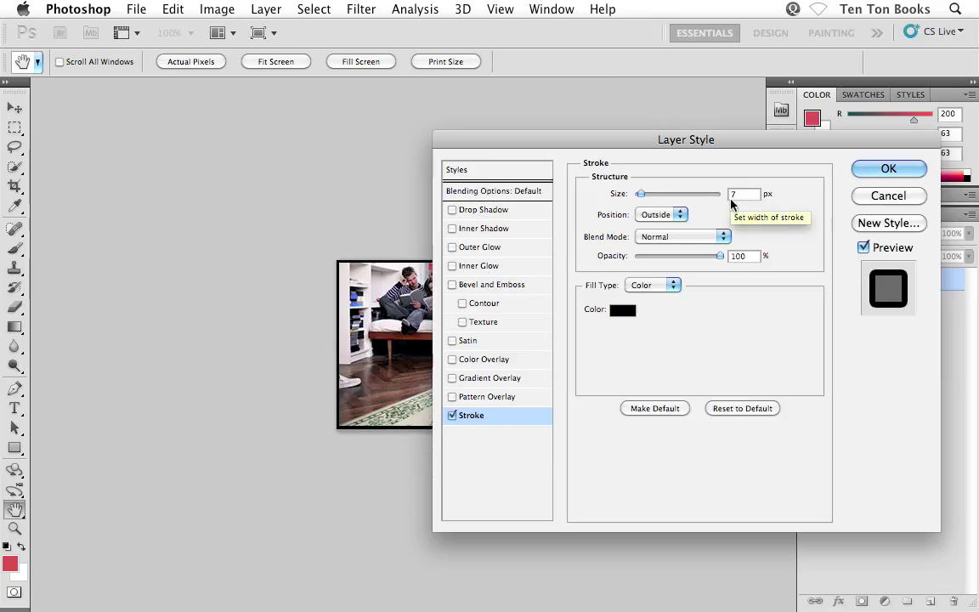
pyautogui.write('7')
pyautogui.click(680, 215)
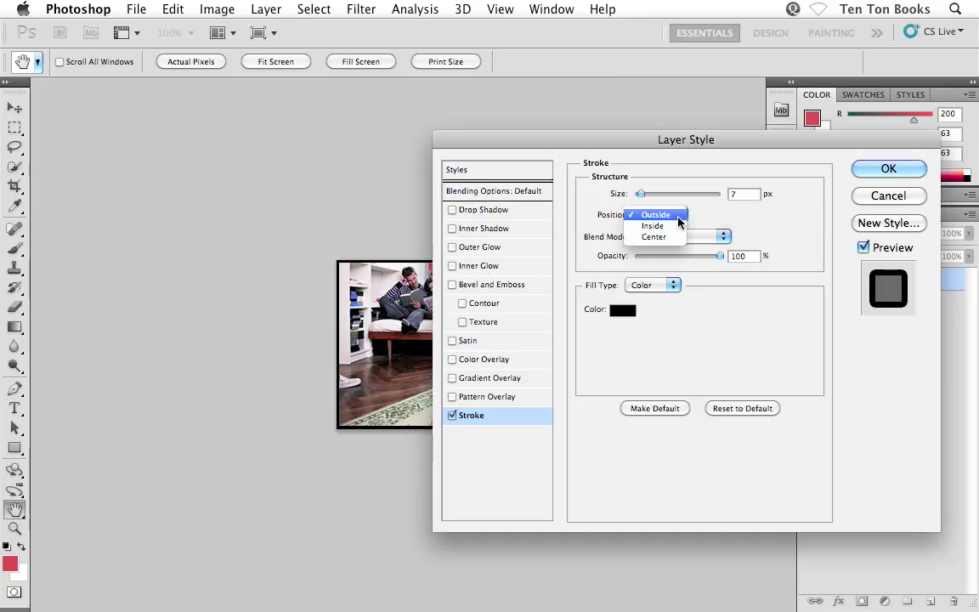
pyautogui.click(670, 237)
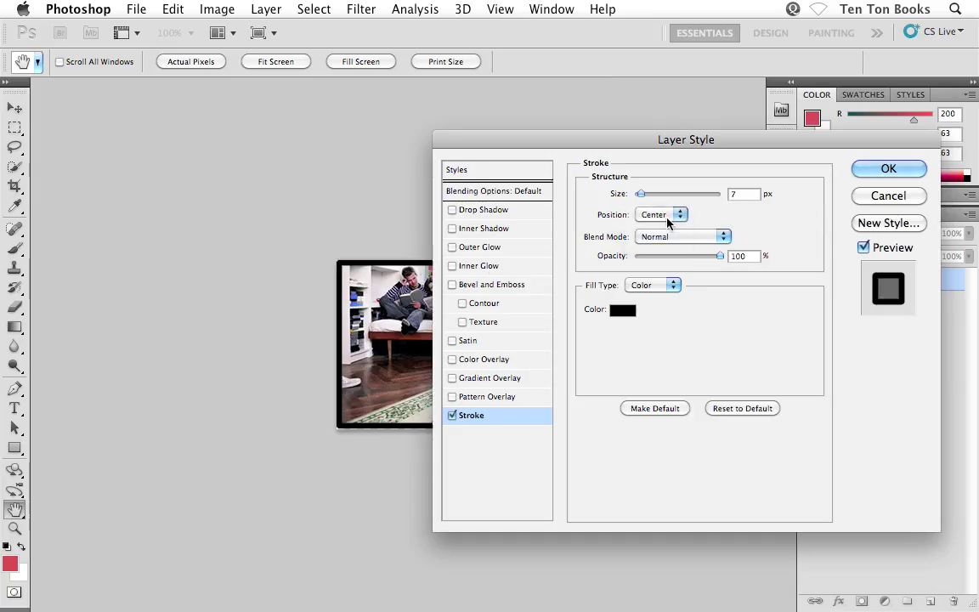
pyautogui.click(668, 216)
pyautogui.click(667, 215)
pyautogui.click(622, 313)
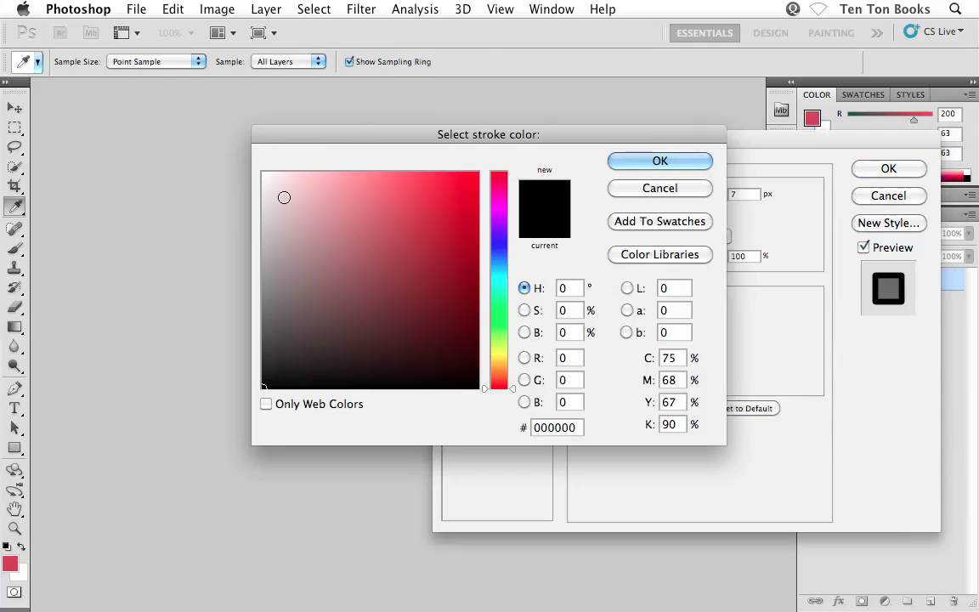
pyautogui.moveTo(282, 197); pyautogui.dragTo(261, 174)
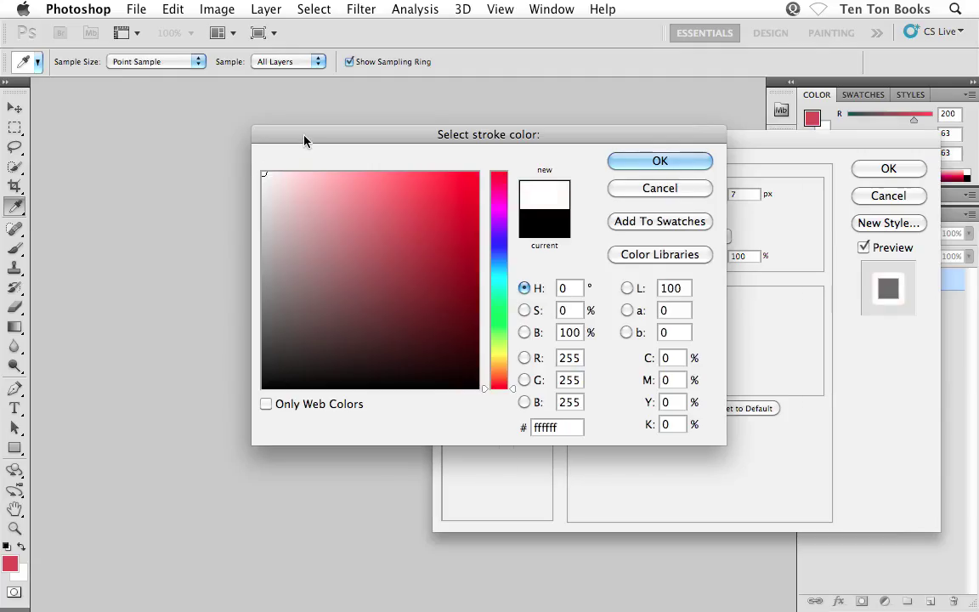
pyautogui.moveTo(304, 141)
pyautogui.mouseDown()
pyautogui.moveTo(445, 195)
pyautogui.moveTo(500, 182)
pyautogui.mouseUp()
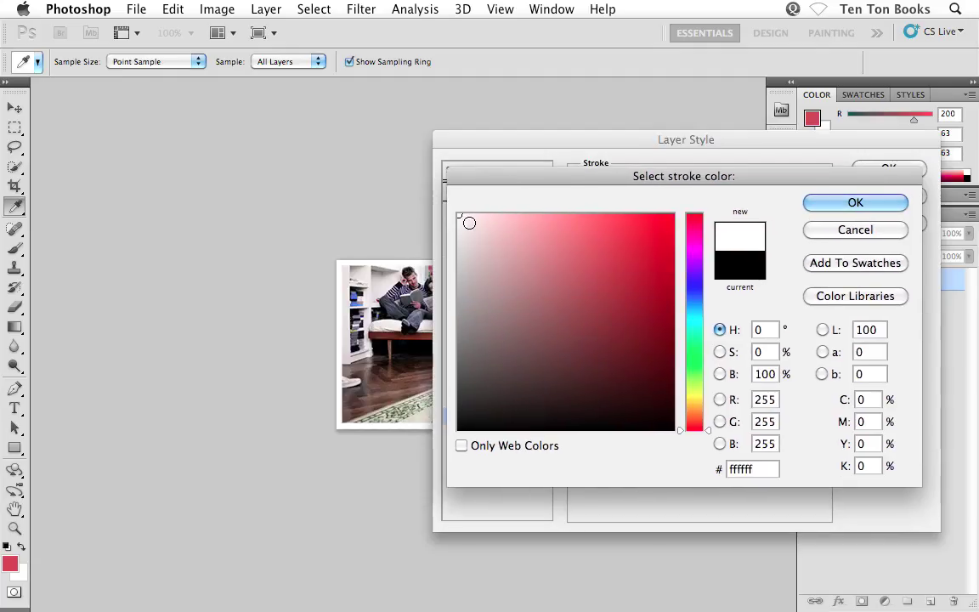
pyautogui.click(832, 208)
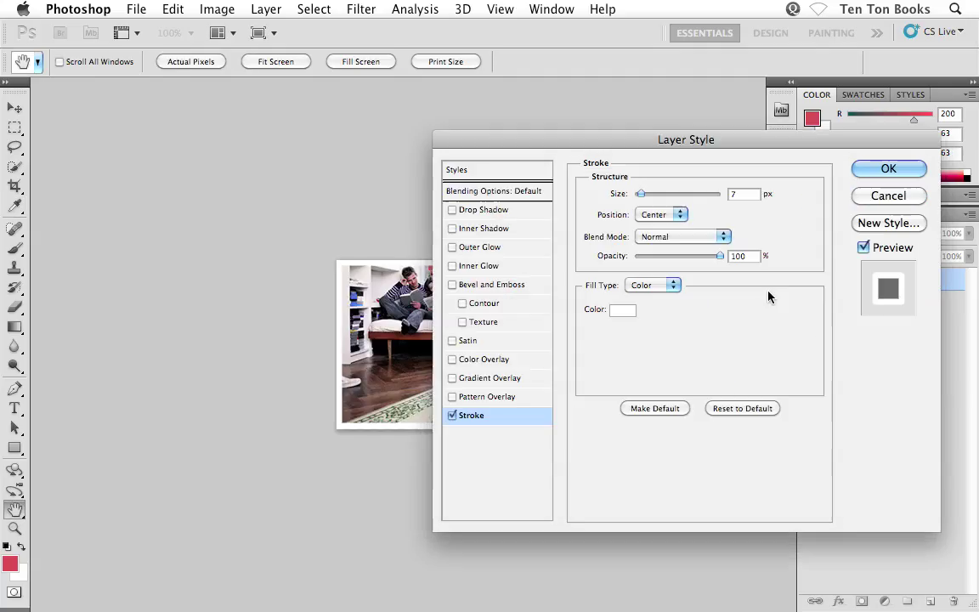
pyautogui.click(879, 173)
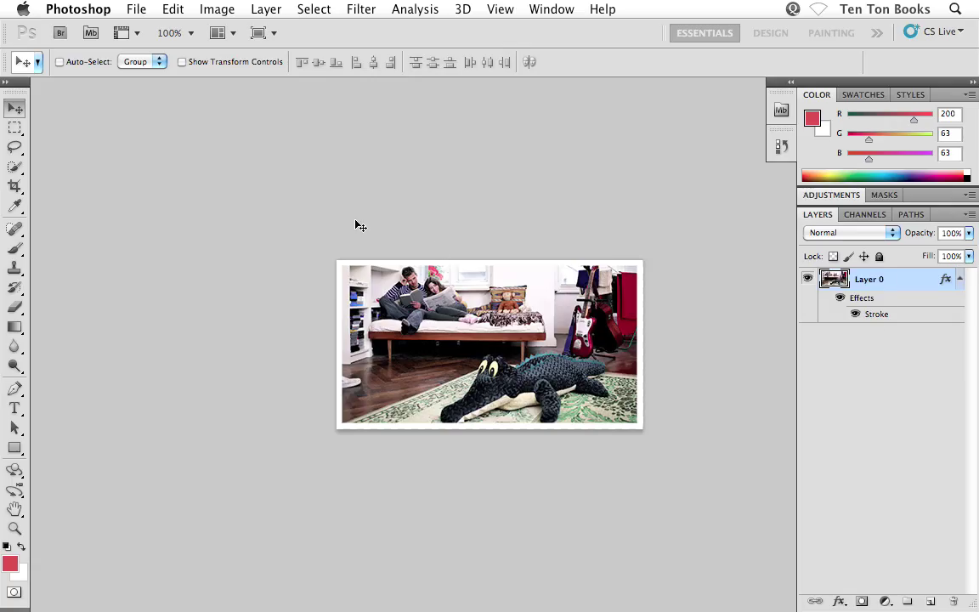
# Flatten the bordered photo into a single layer with Layer > Flatten Image.
pyautogui.click(264, 10)
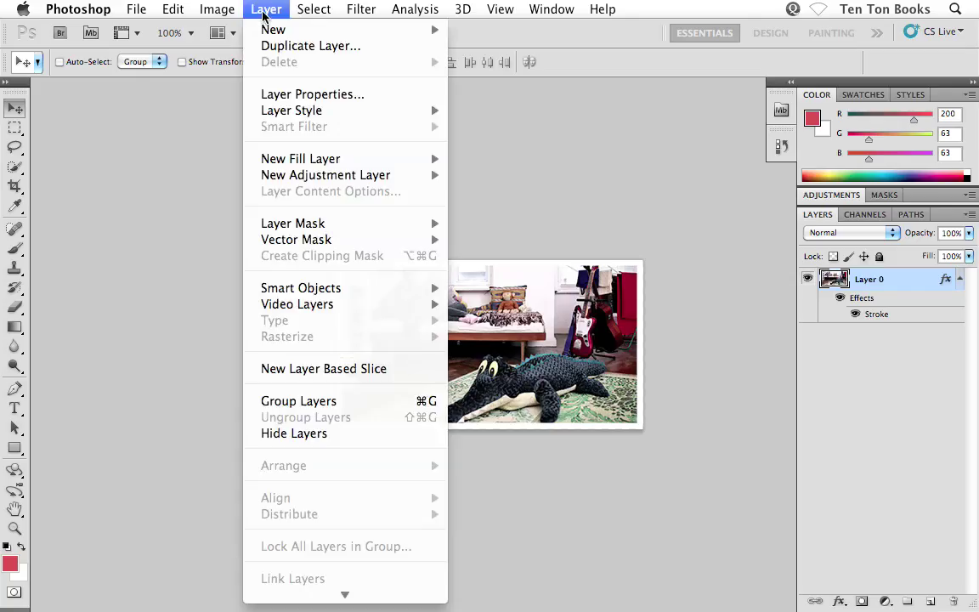
pyautogui.scroll(-3, 322, 367)
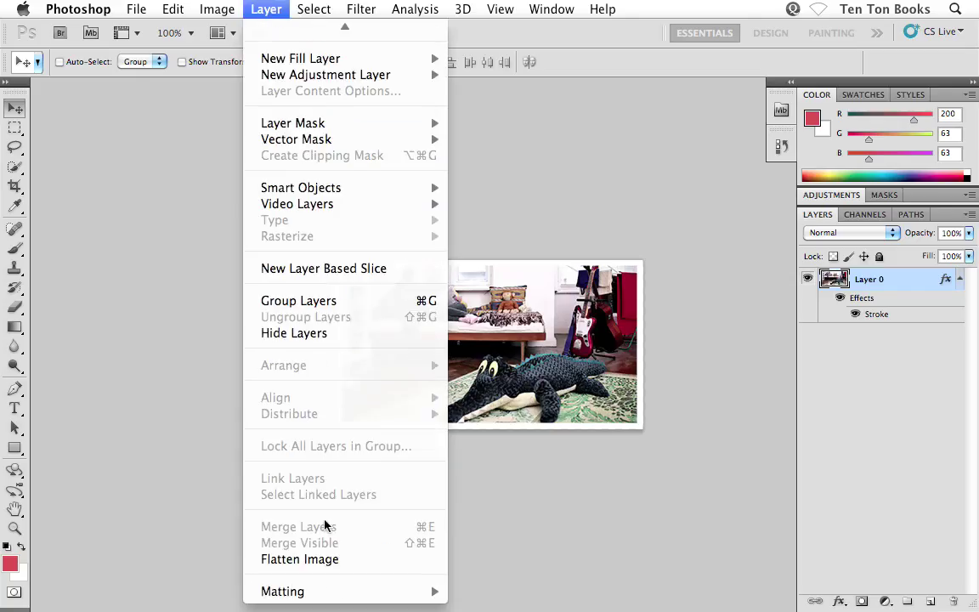
pyautogui.click(299, 559)
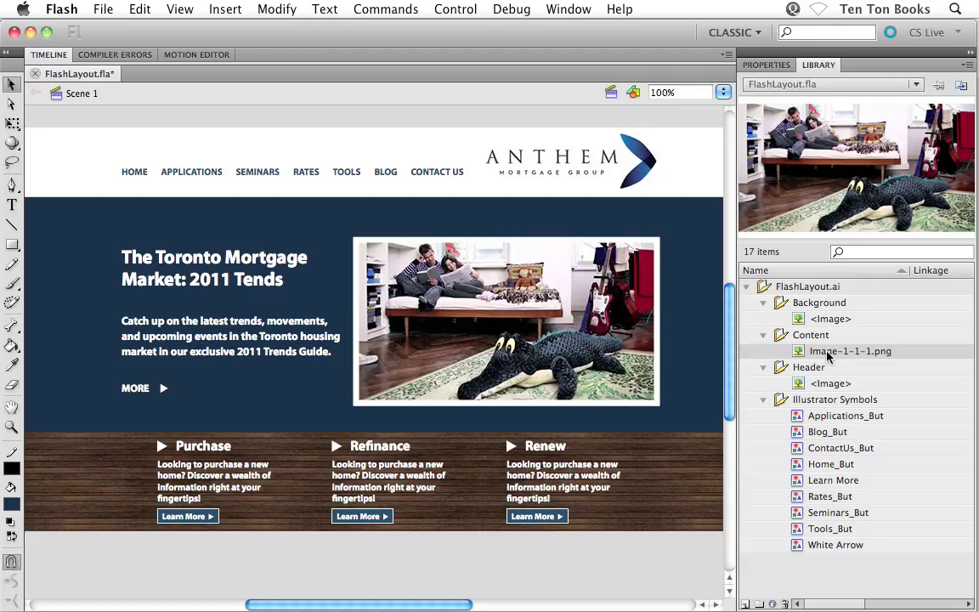
# Preview the Header and Background library images, then select Image-1-1-1.png.
pyautogui.click(833, 382)
pyautogui.click(830, 319)
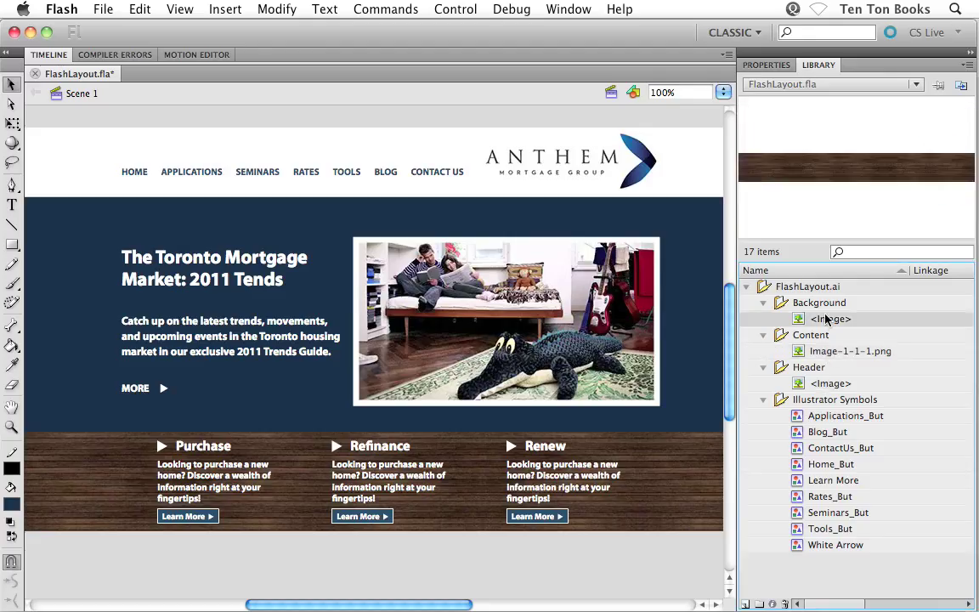
pyautogui.click(830, 382)
pyautogui.click(829, 353)
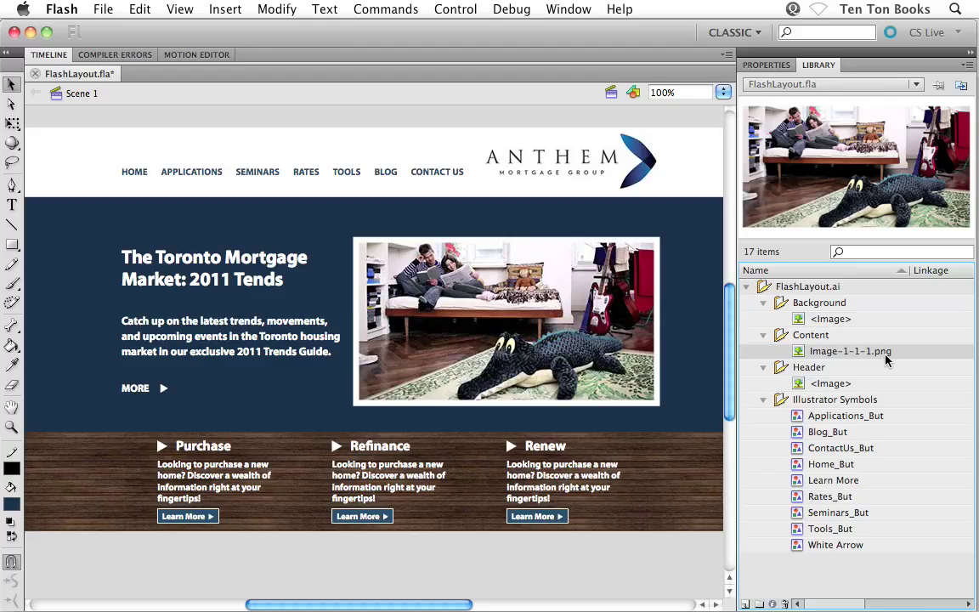
# Review Image-1-1-1.png's bitmap properties and source path, then cancel without changes.
pyautogui.rightClick(804, 355)
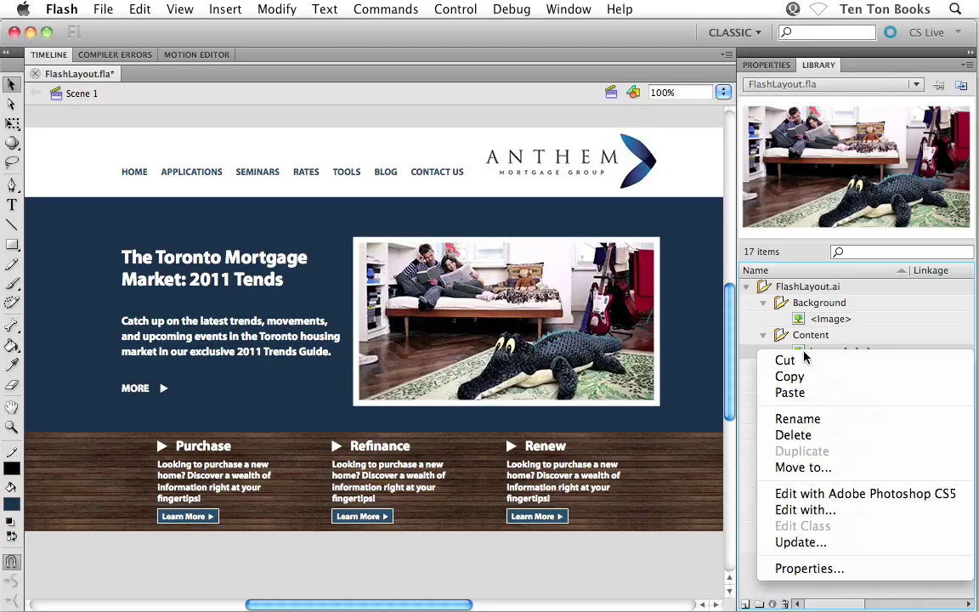
pyautogui.click(797, 570)
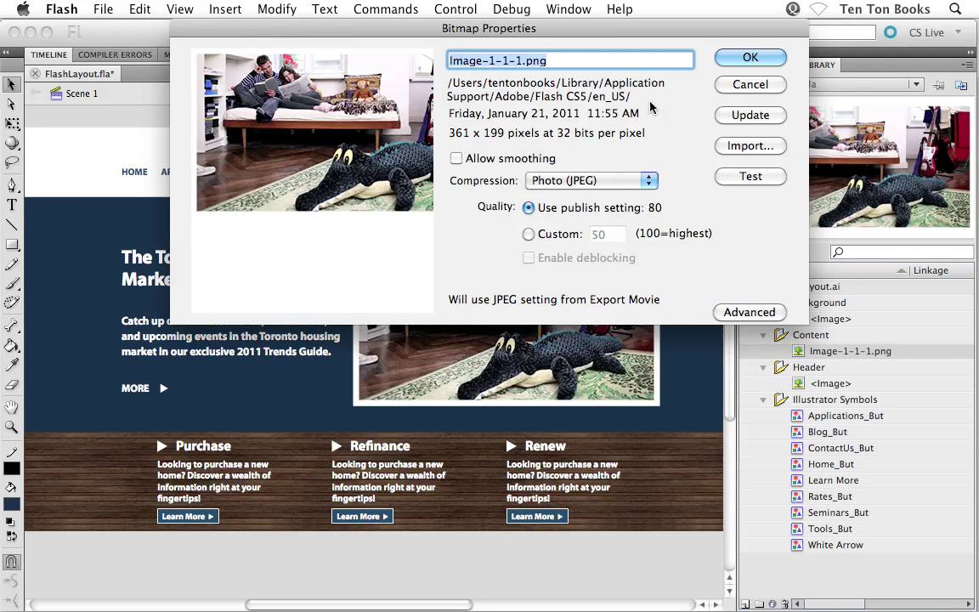
pyautogui.moveTo(619, 42); pyautogui.dragTo(549, 125)
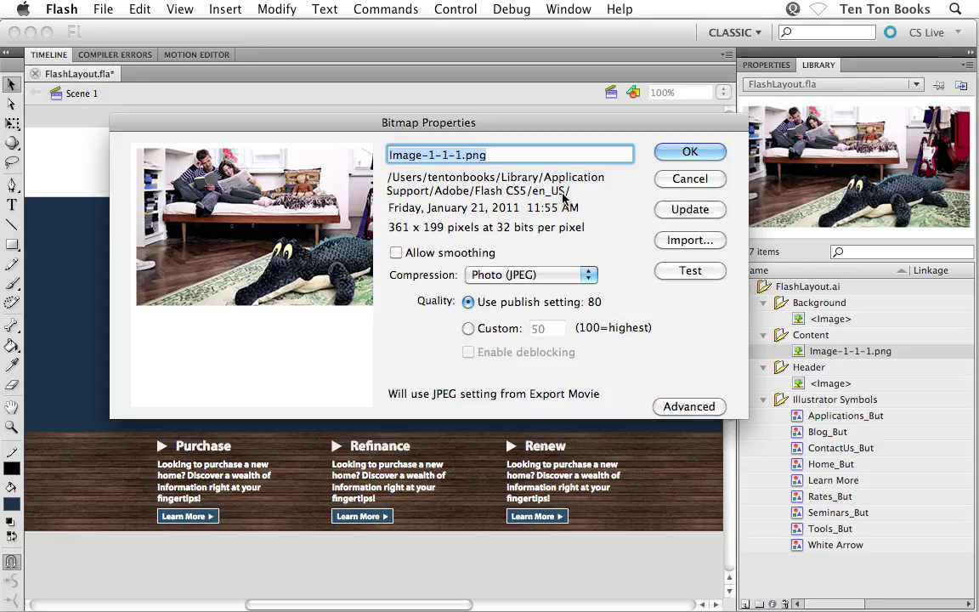
pyautogui.click(498, 155)
pyautogui.moveTo(498, 156); pyautogui.dragTo(392, 156)
pyautogui.click(524, 155)
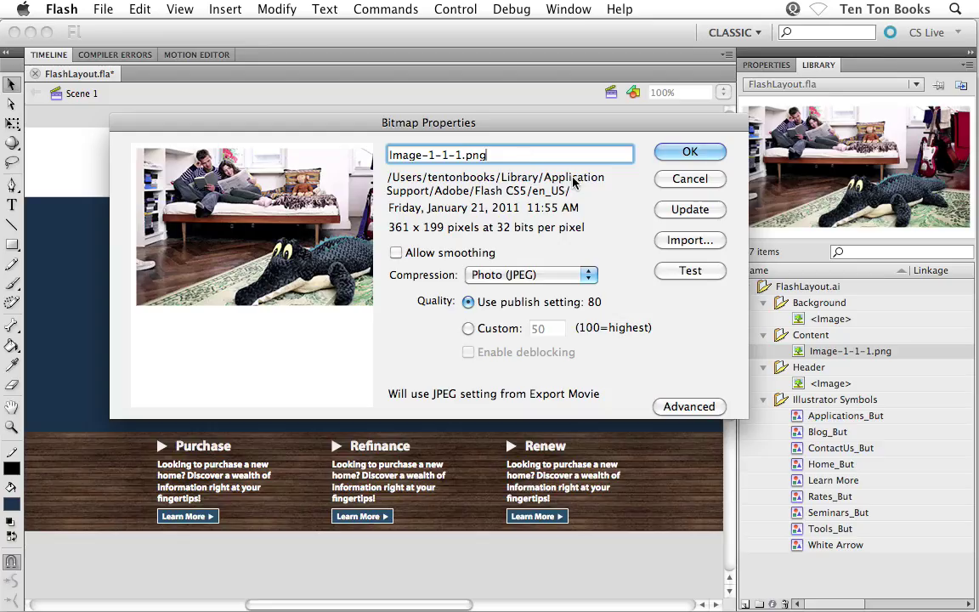
pyautogui.click(673, 180)
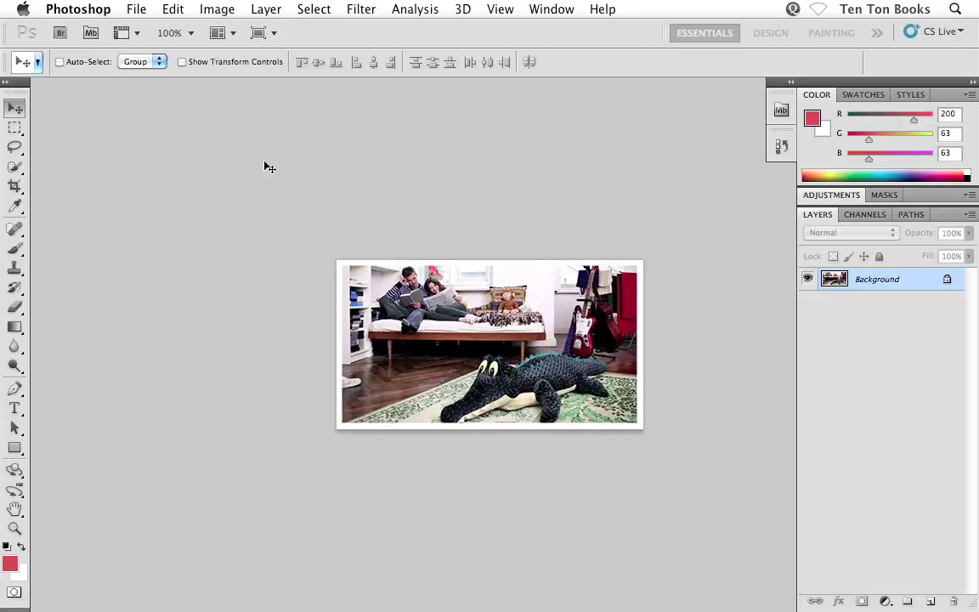
# Save the bordered photo as MainPhoto.png in Desktop > Project Files with default PNG options.
pyautogui.click(136, 10)
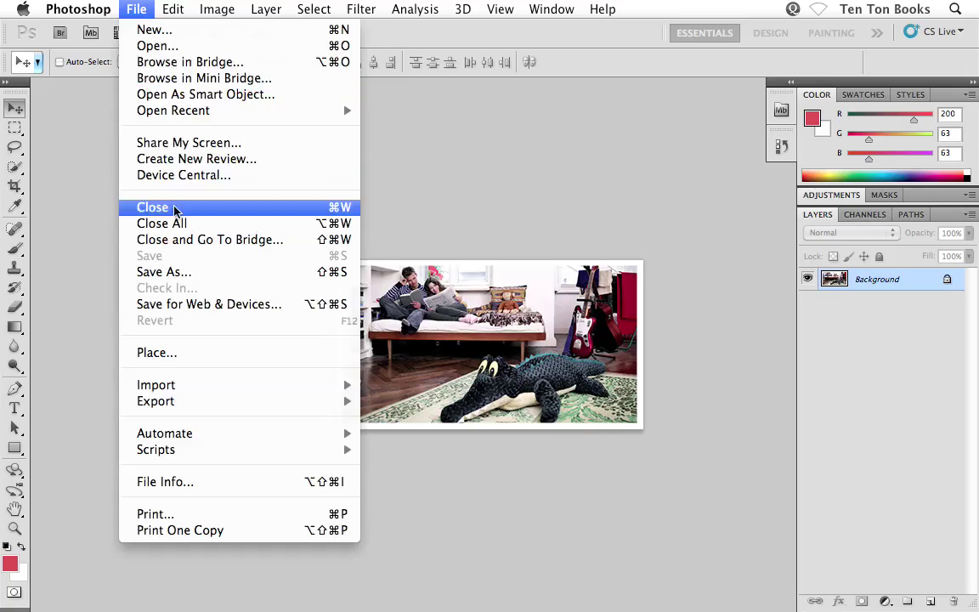
pyautogui.click(166, 273)
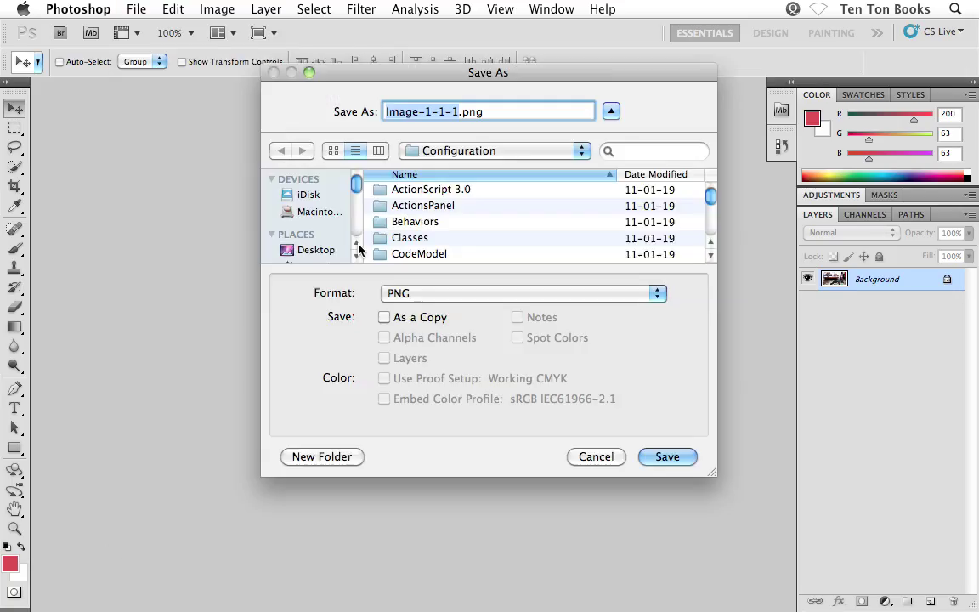
pyautogui.click(356, 248)
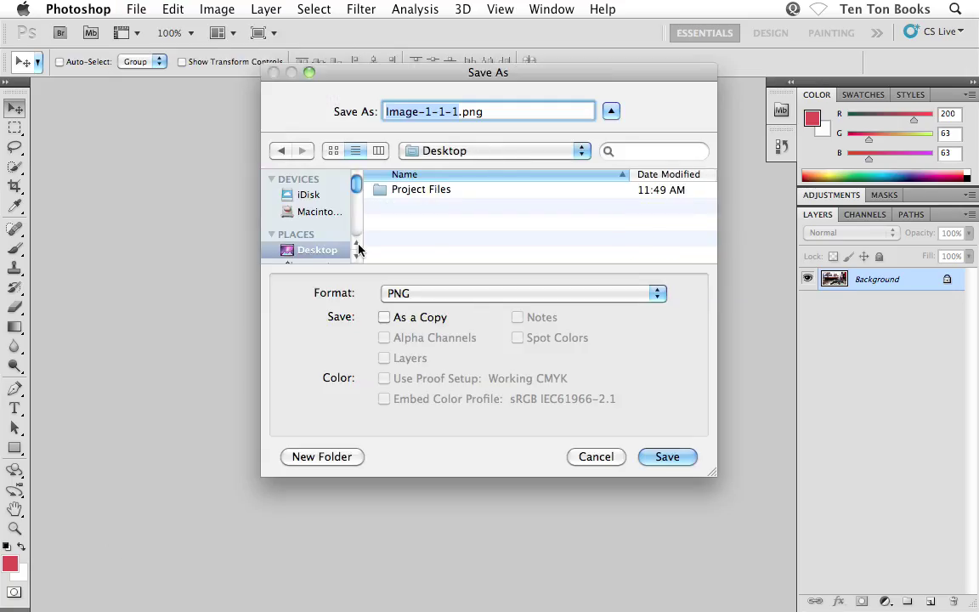
pyautogui.click(399, 190)
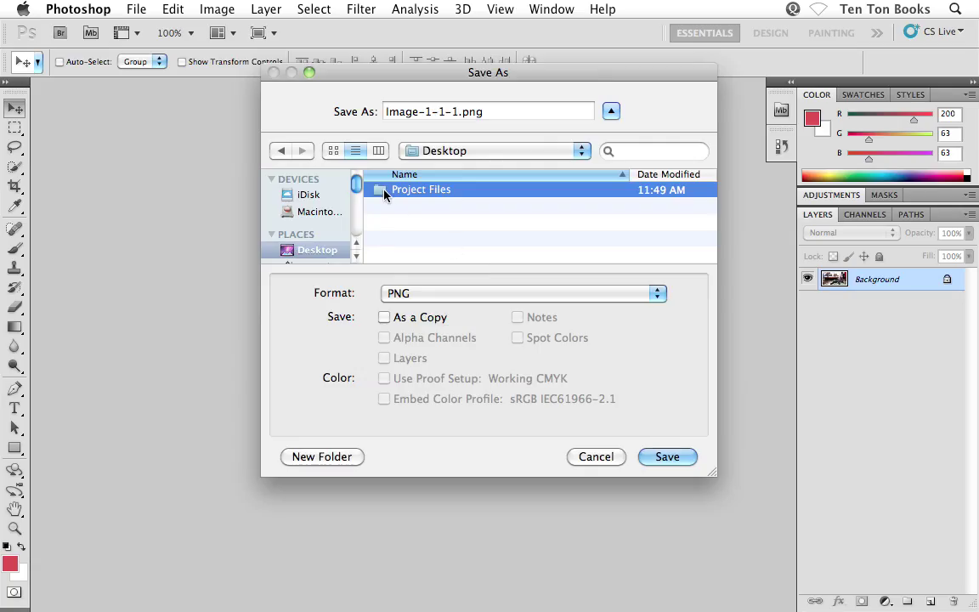
pyautogui.doubleClick(384, 191)
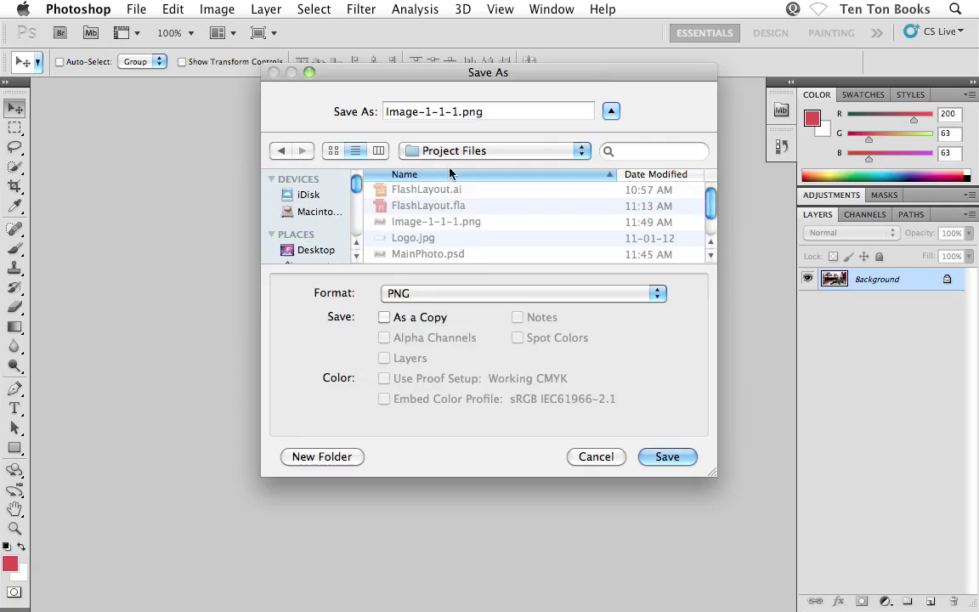
pyautogui.click(501, 294)
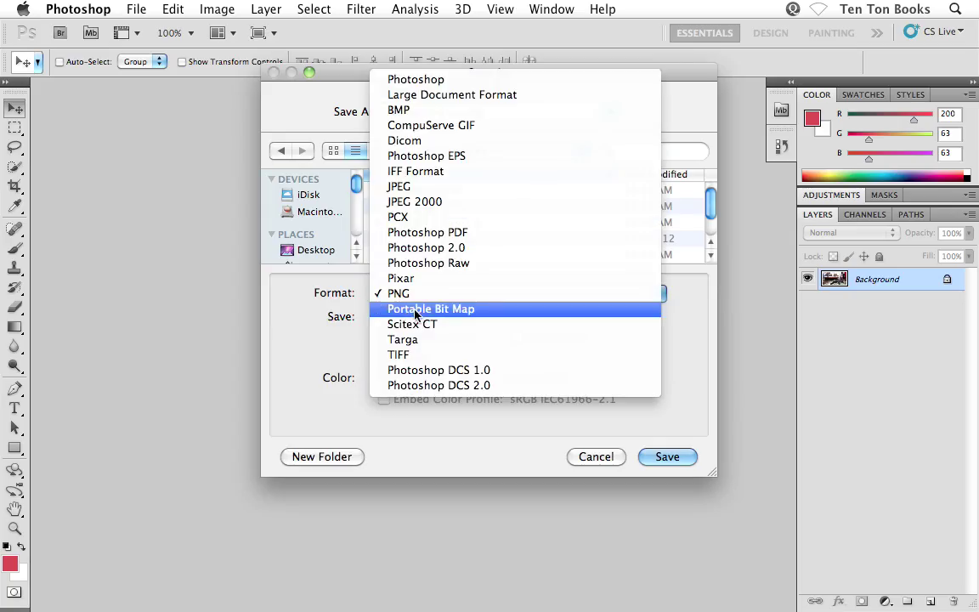
pyautogui.click(285, 287)
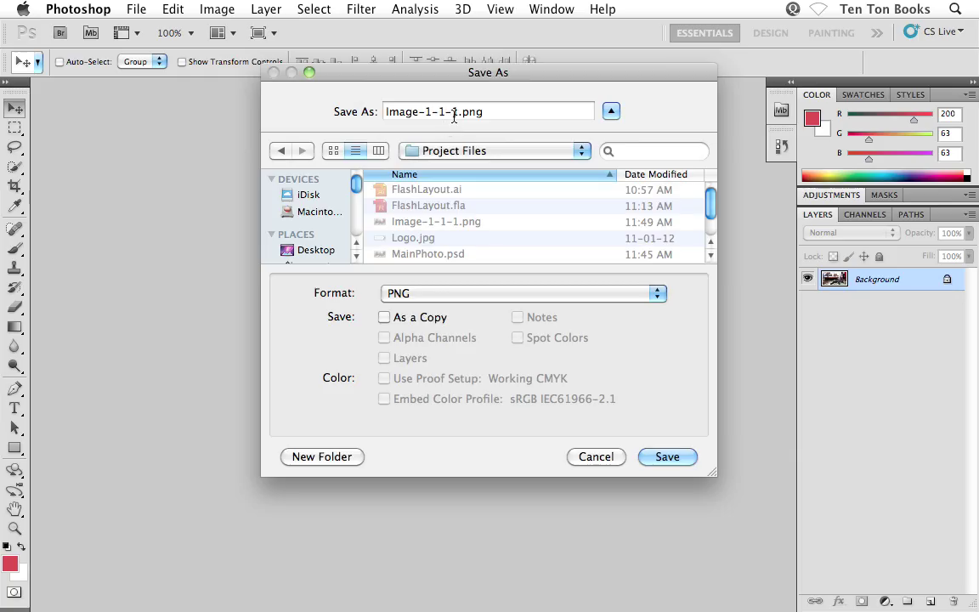
pyautogui.moveTo(459, 111); pyautogui.dragTo(374, 116)
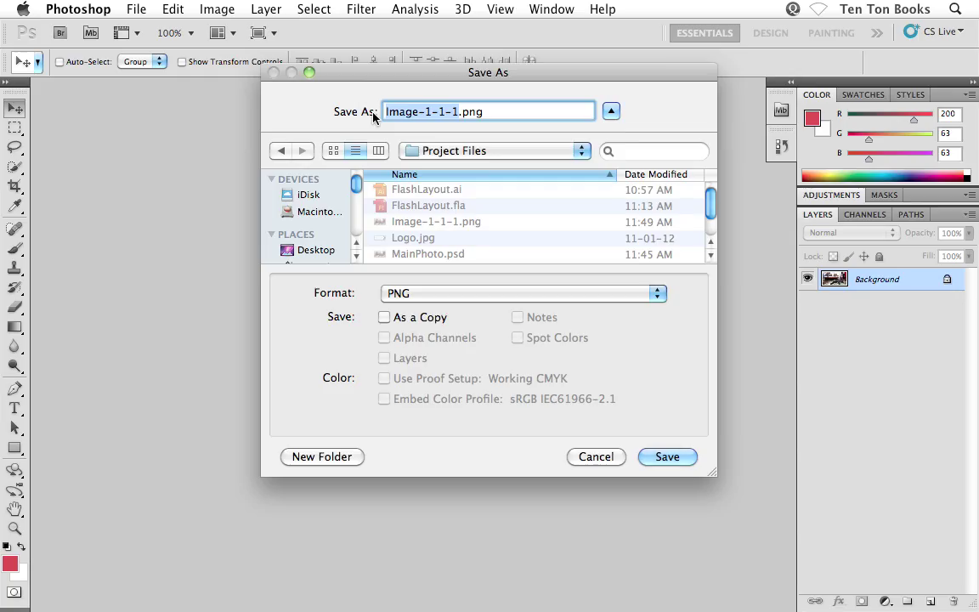
pyautogui.write('MainPhoto')
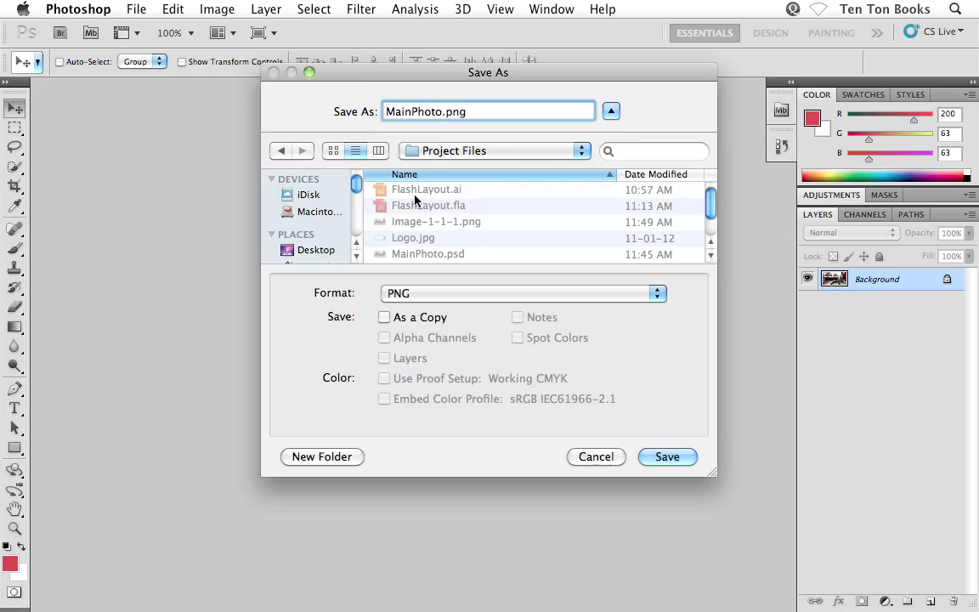
pyautogui.click(661, 459)
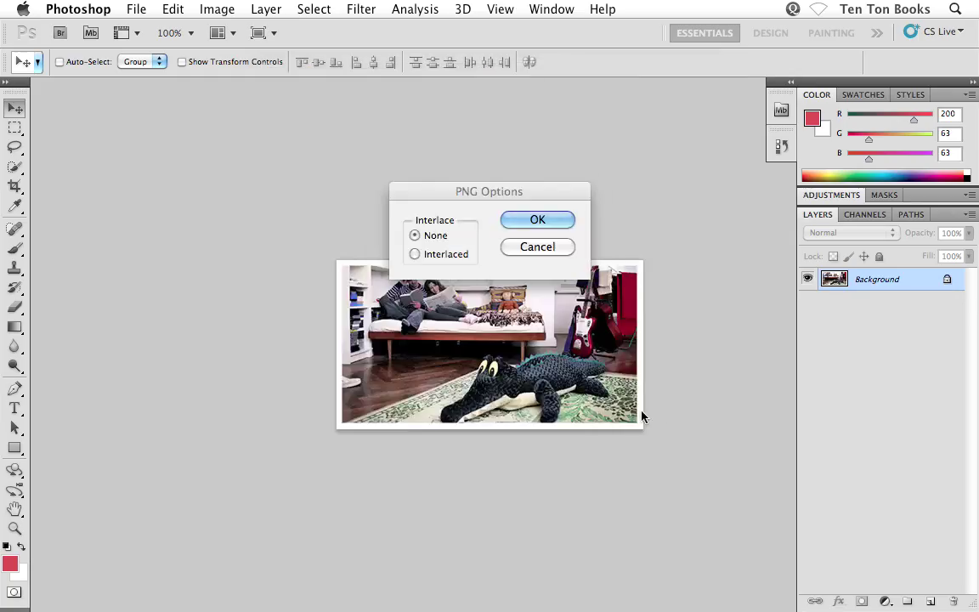
pyautogui.click(548, 220)
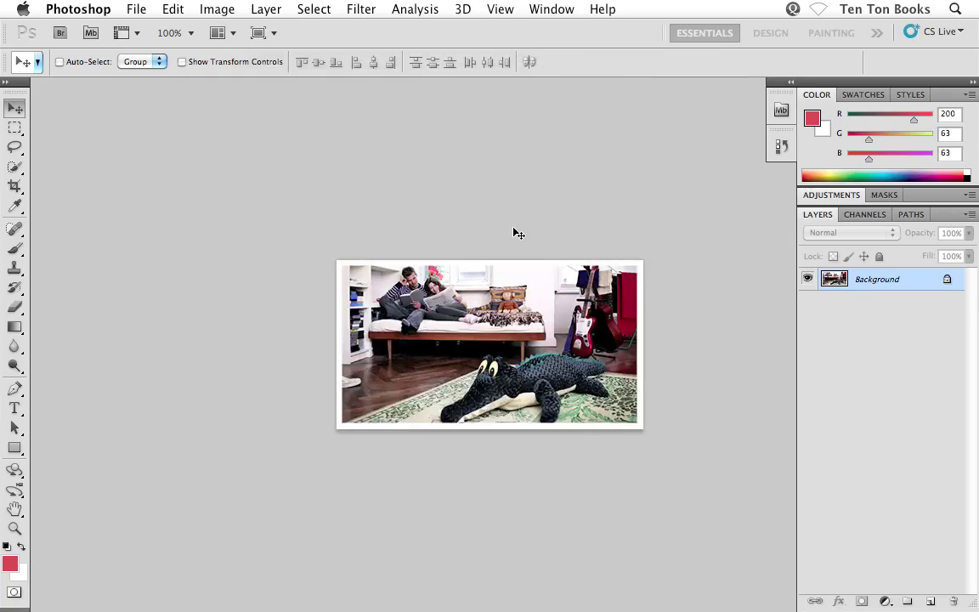
pyautogui.press('super+Tab')
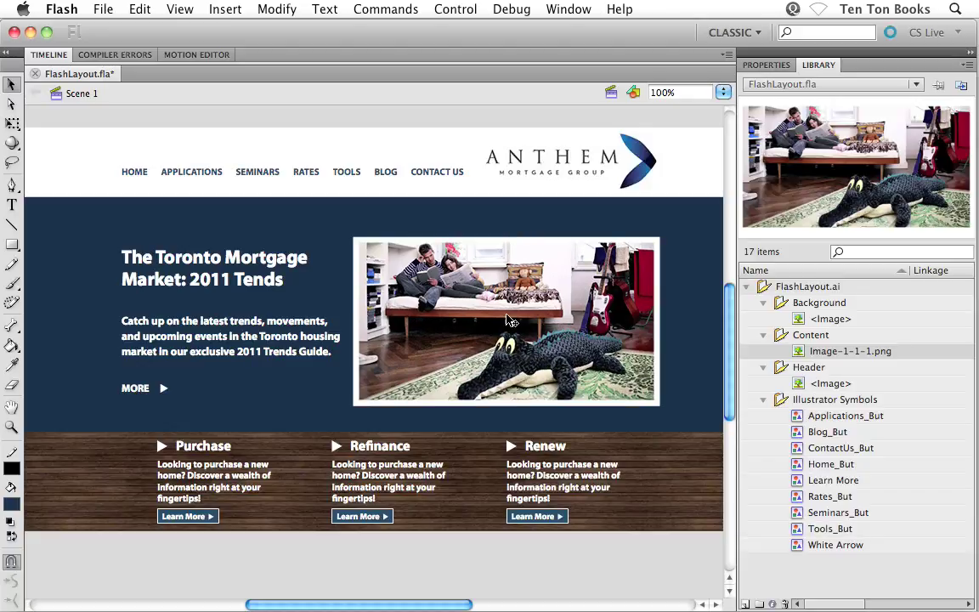
pyautogui.click(514, 321)
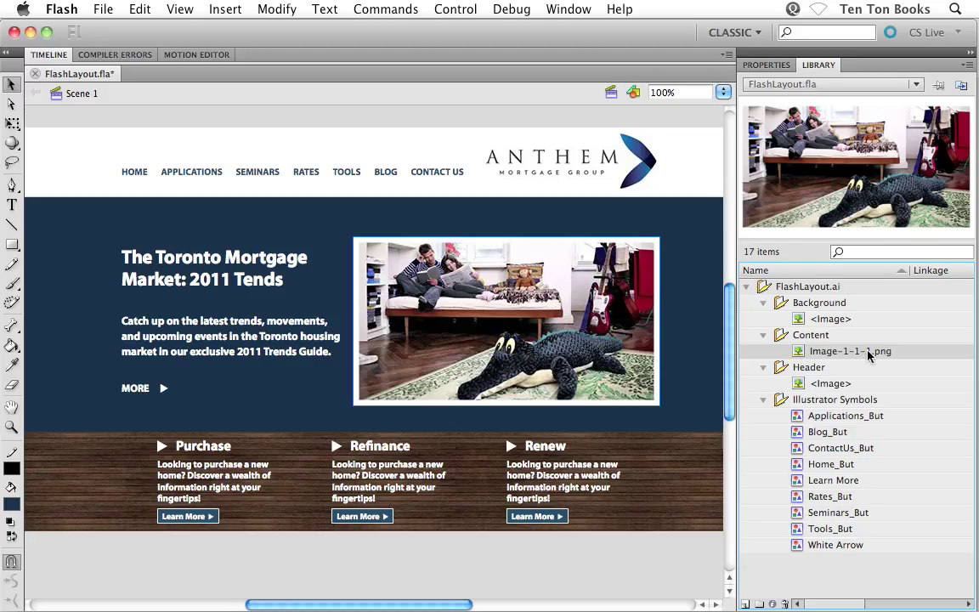
# Re-link Image-1-1-1.png by importing MainPhoto.png in its bitmap Properties.
pyautogui.rightClick(798, 355)
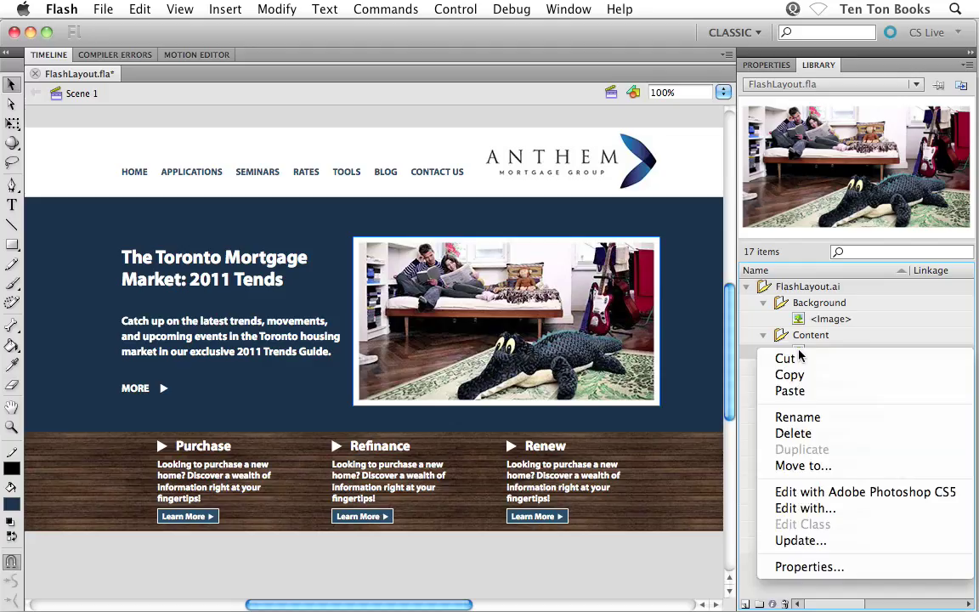
pyautogui.click(799, 566)
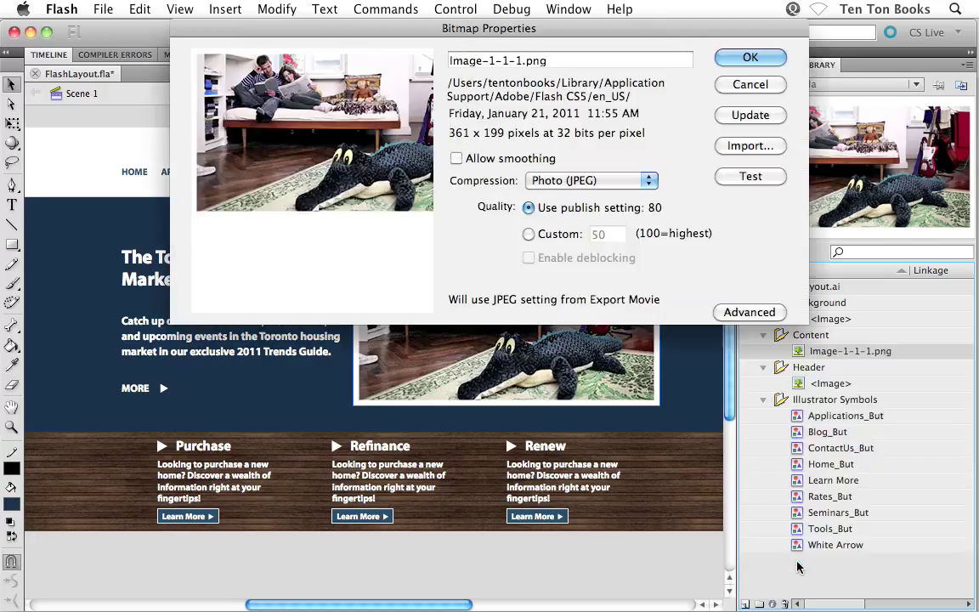
pyautogui.moveTo(693, 37); pyautogui.dragTo(626, 175)
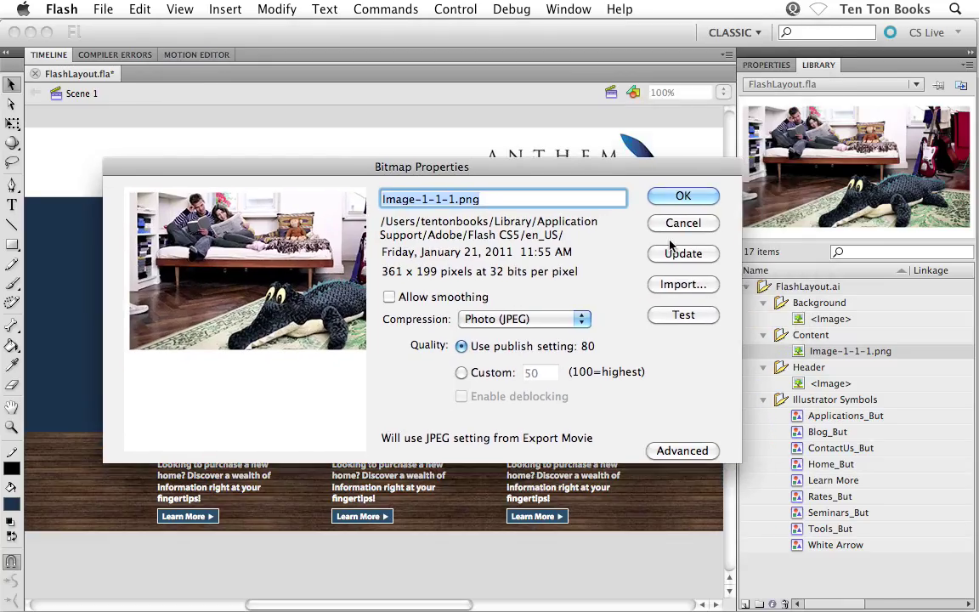
pyautogui.click(679, 284)
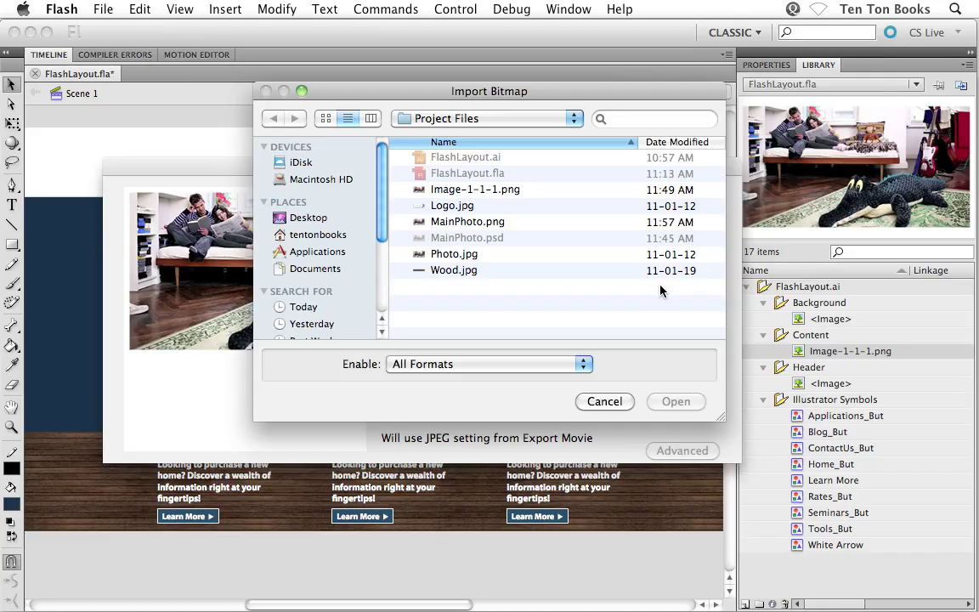
pyautogui.click(467, 224)
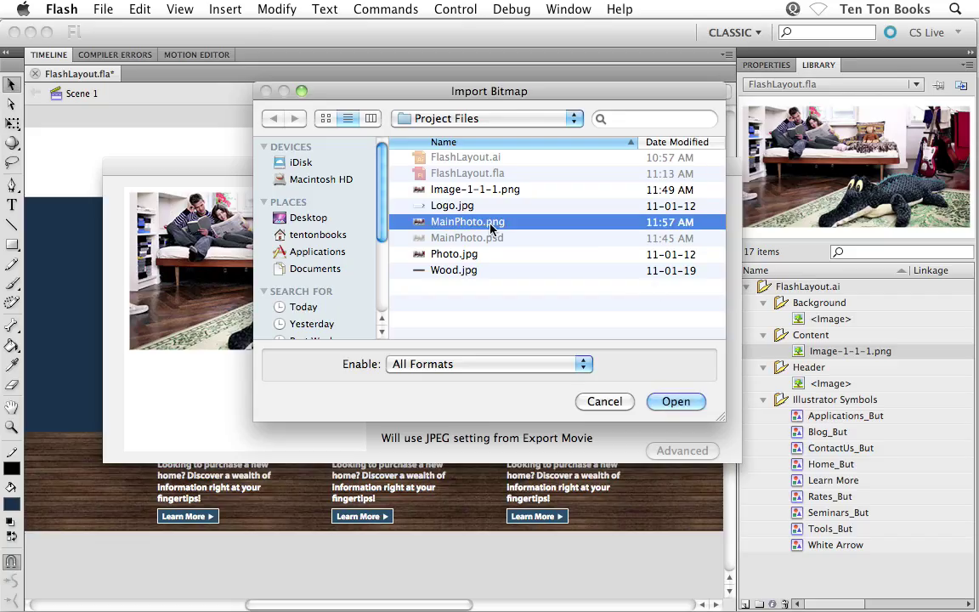
pyautogui.click(675, 401)
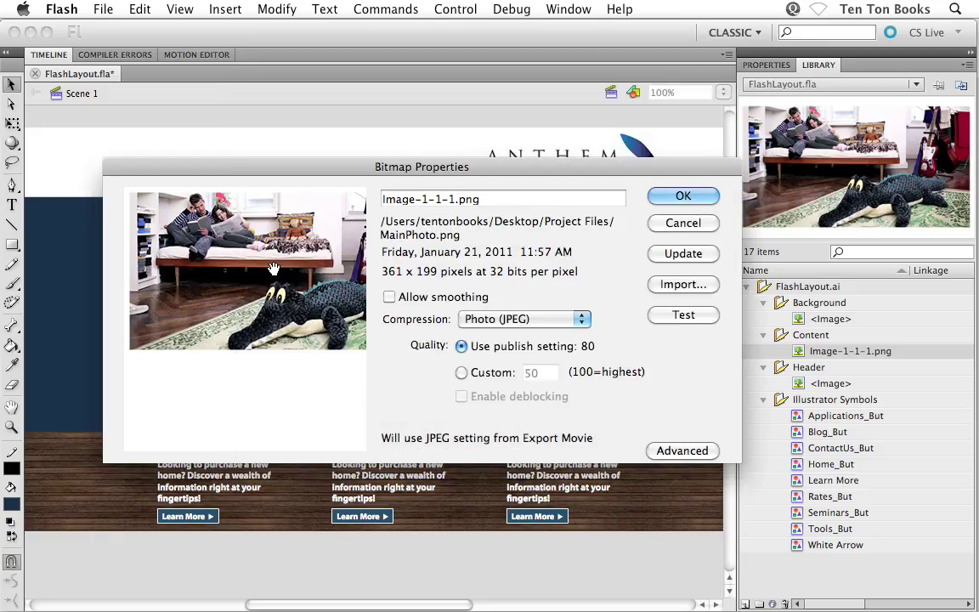
pyautogui.click(680, 197)
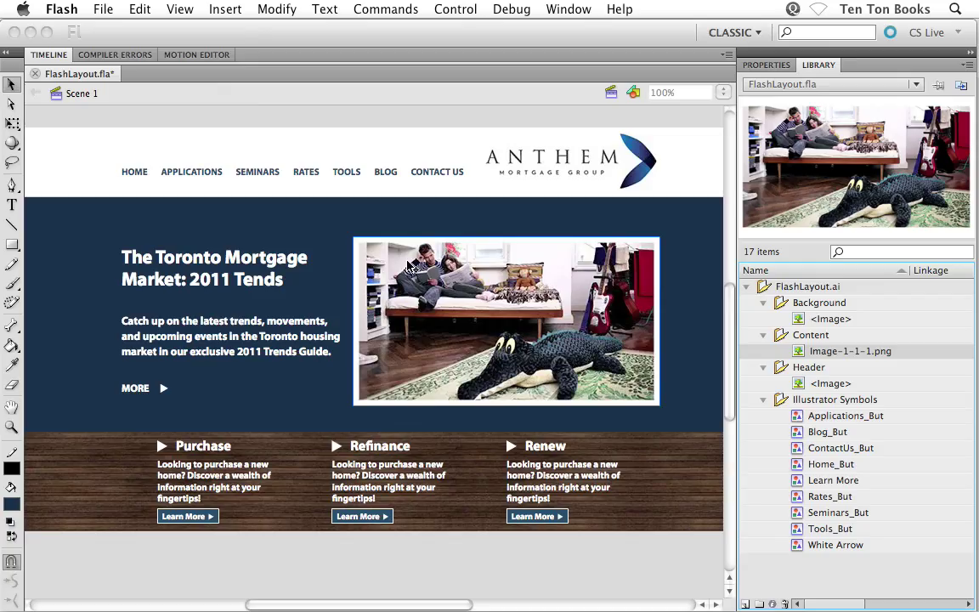
# Bring the Flash layout, now showing the white-bordered photo, to the front.
pyautogui.click(461, 112)
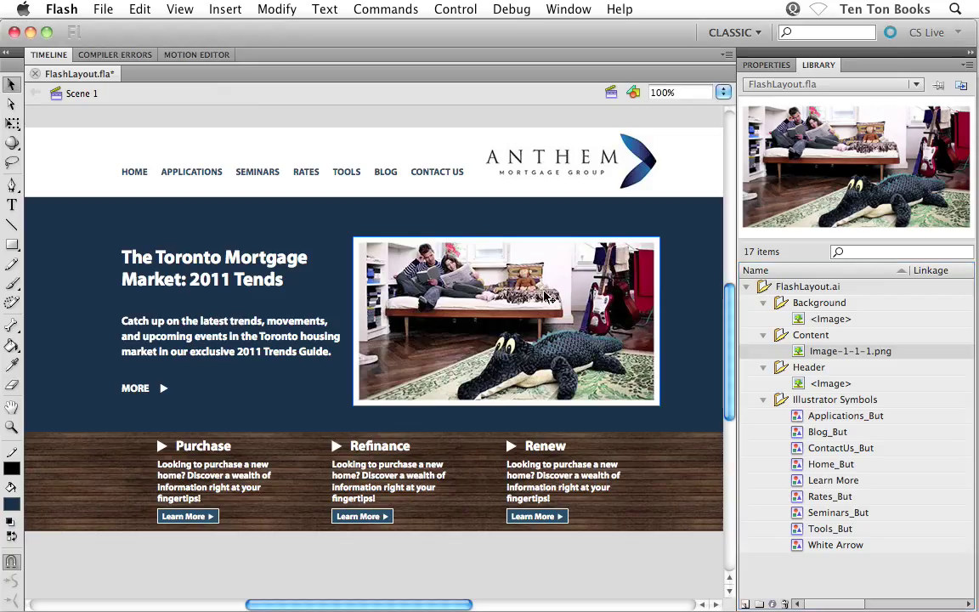